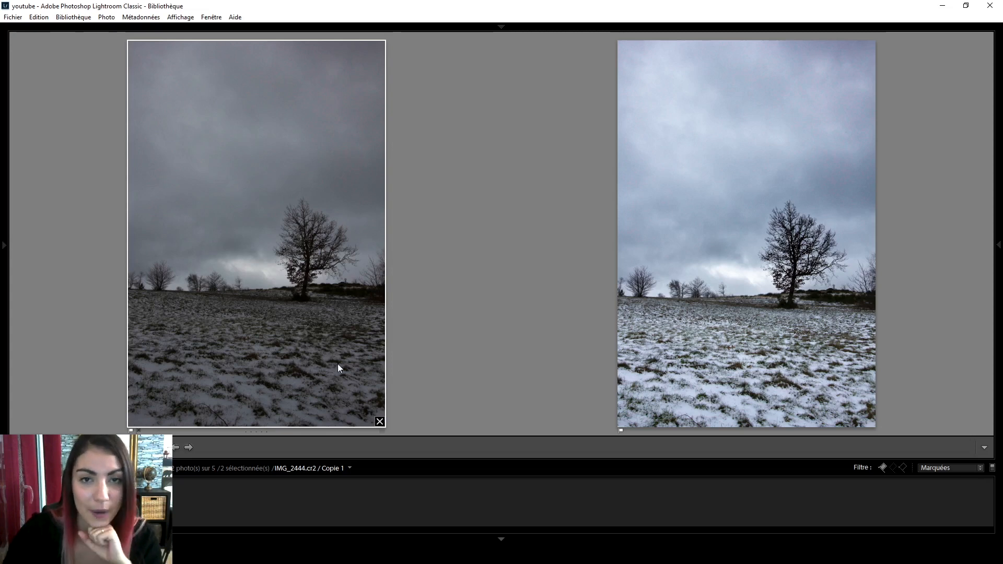
# Step: Open the selected snowy field photo for developing and set its Exposition to +0,74
pyautogui.moveTo(503, 27)
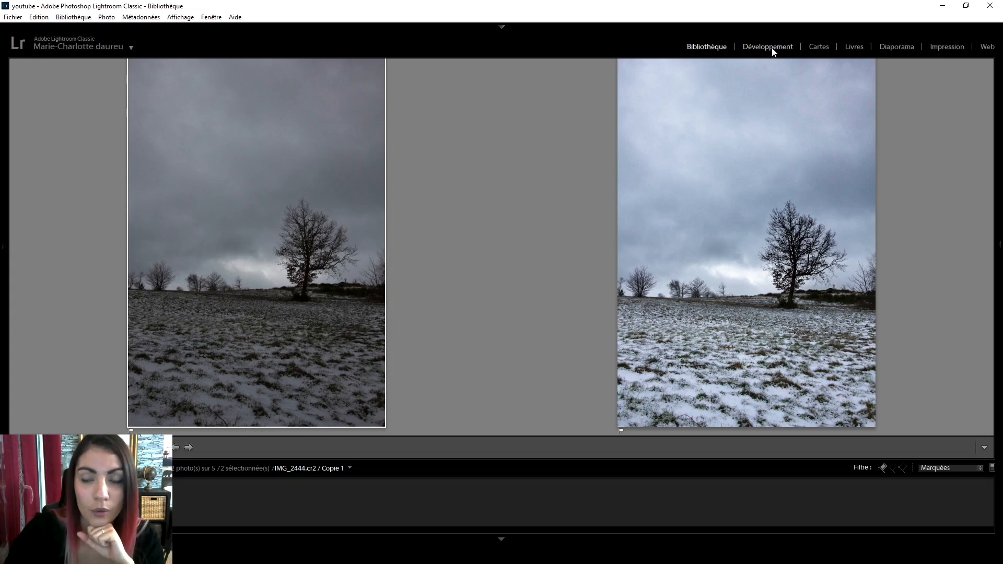
pyautogui.click(773, 50)
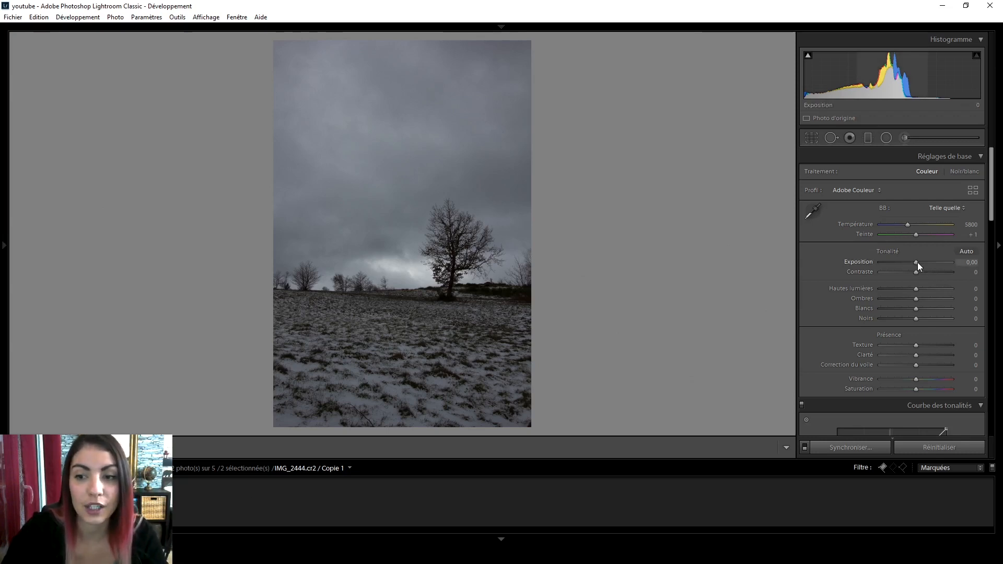
pyautogui.moveTo(917, 263); pyautogui.dragTo(926, 262)
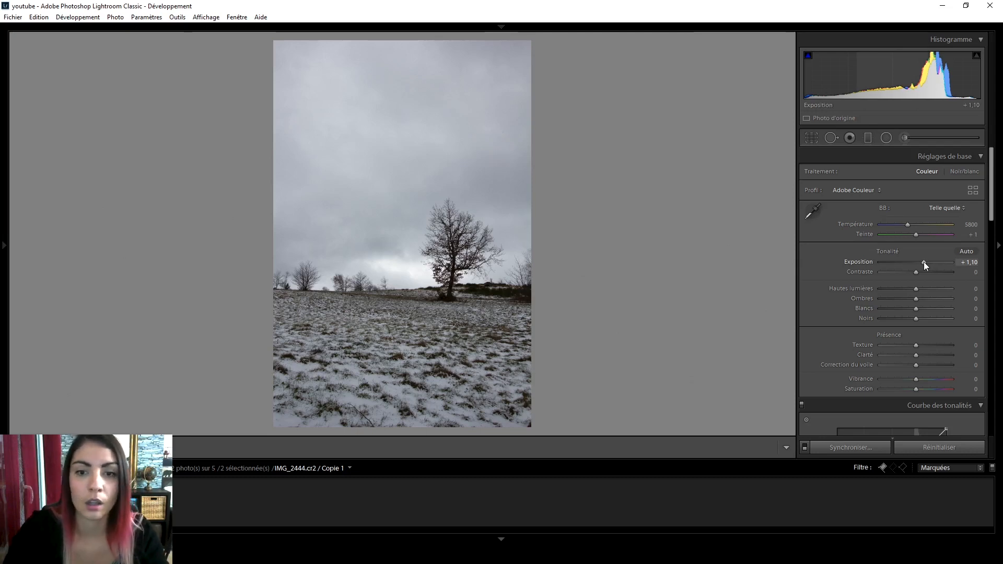
pyautogui.moveTo(924, 262); pyautogui.dragTo(920, 261)
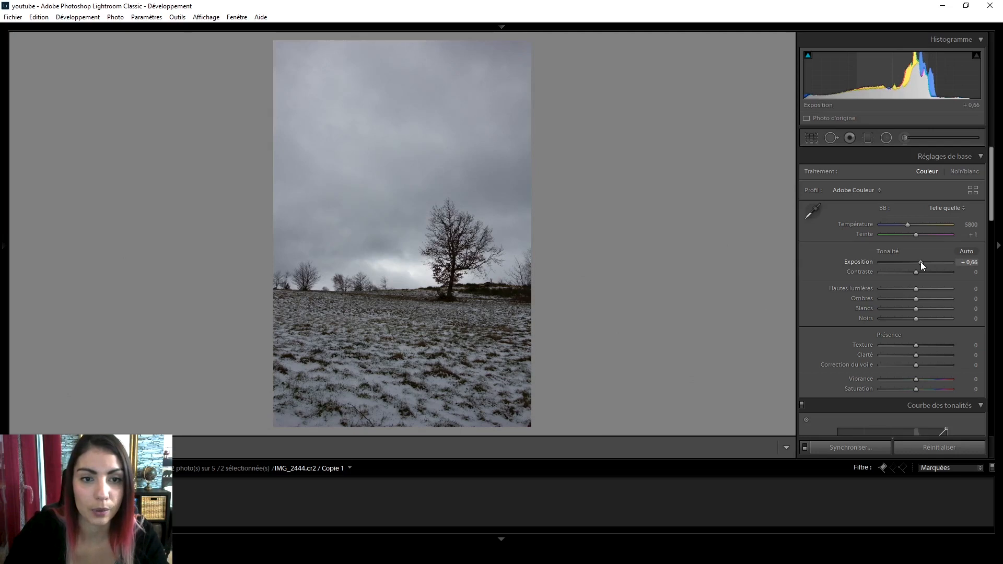
pyautogui.moveTo(921, 262); pyautogui.dragTo(921, 262)
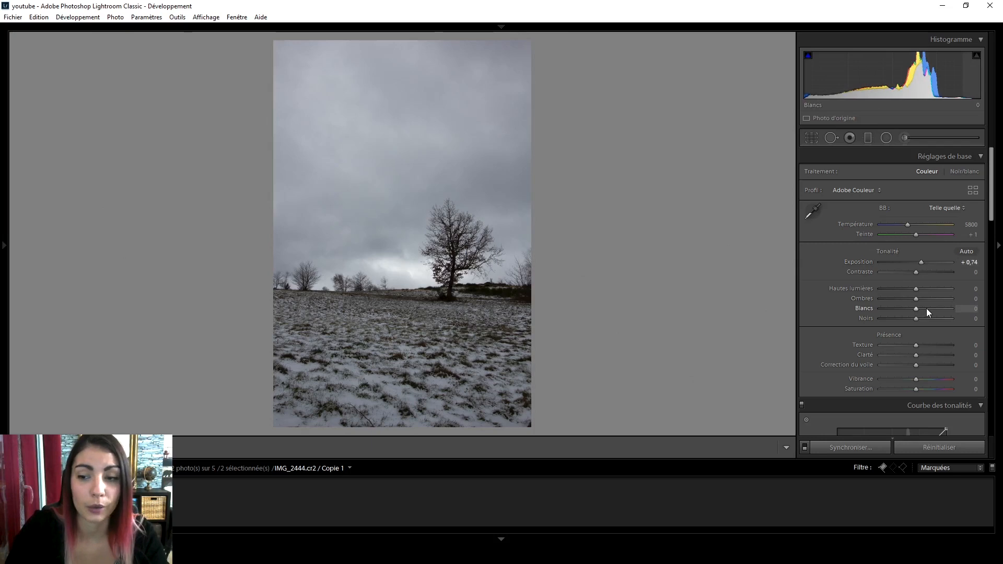
# Step: Set the photo's Blancs to +51, keeping Hautes lumières at 0, and compare the before and after versions
pyautogui.moveTo(917, 309); pyautogui.dragTo(936, 310)
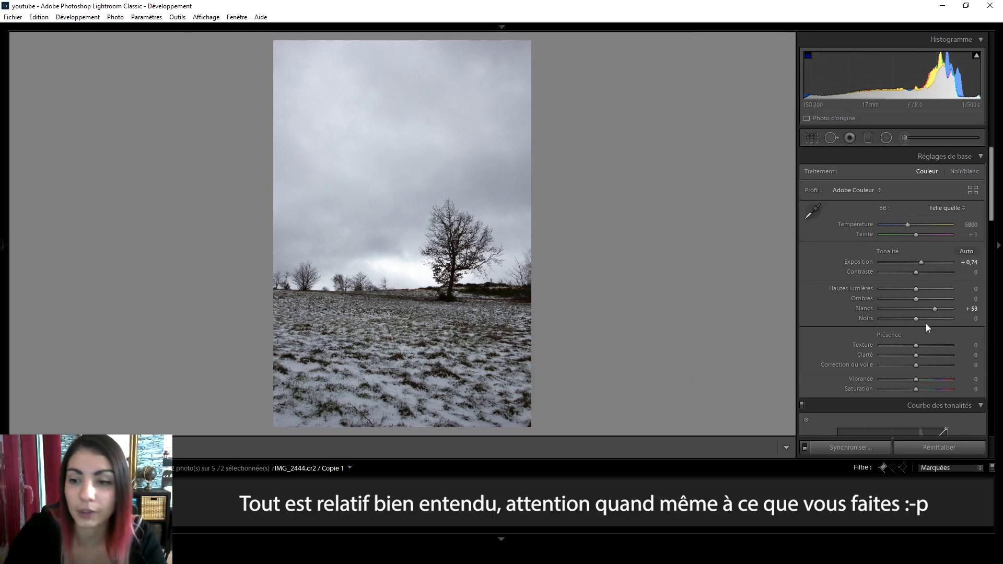
pyautogui.moveTo(917, 288)
pyautogui.mouseDown()
pyautogui.moveTo(934, 292)
pyautogui.moveTo(919, 290)
pyautogui.mouseUp()
pyautogui.doubleClick(930, 290)
pyautogui.doubleClick(920, 290)
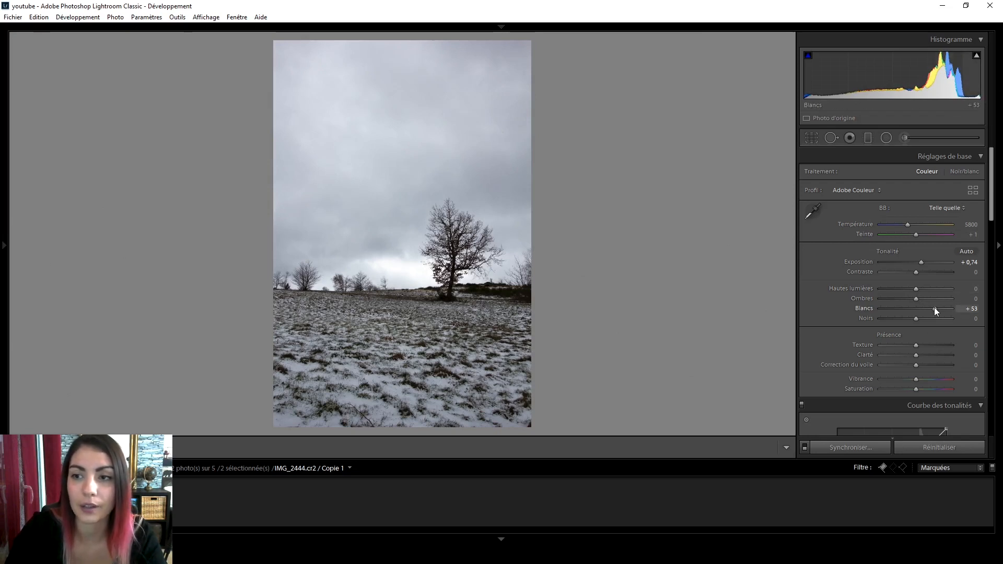
pyautogui.moveTo(935, 310); pyautogui.dragTo(961, 313)
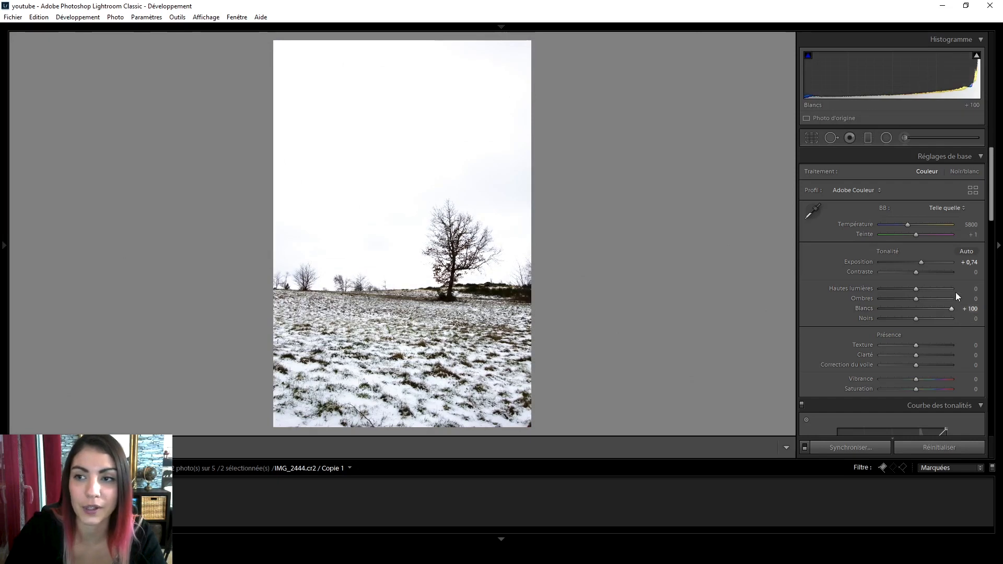
pyautogui.moveTo(977, 57)
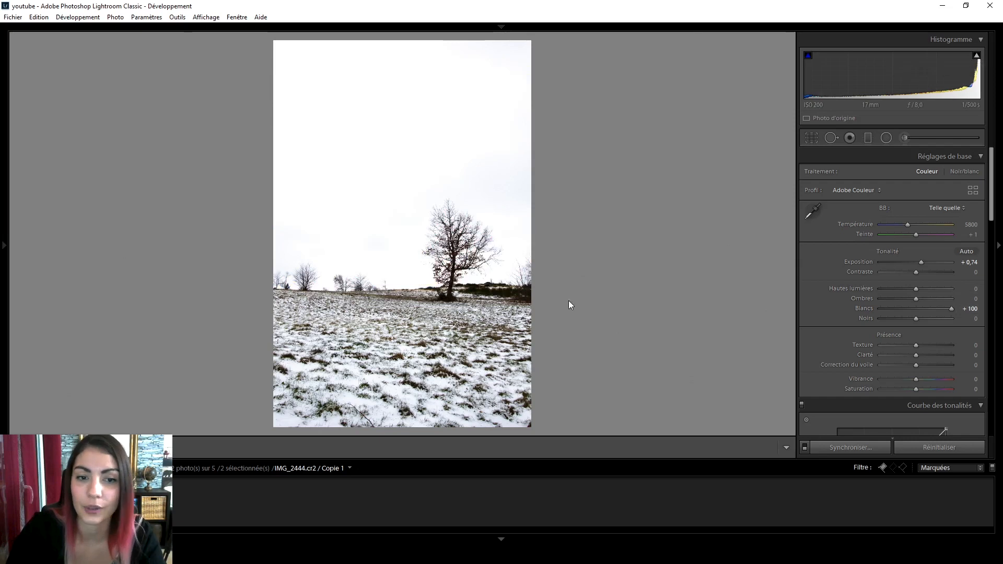
pyautogui.moveTo(951, 309)
pyautogui.mouseDown()
pyautogui.moveTo(940, 317)
pyautogui.moveTo(936, 310)
pyautogui.mouseUp()
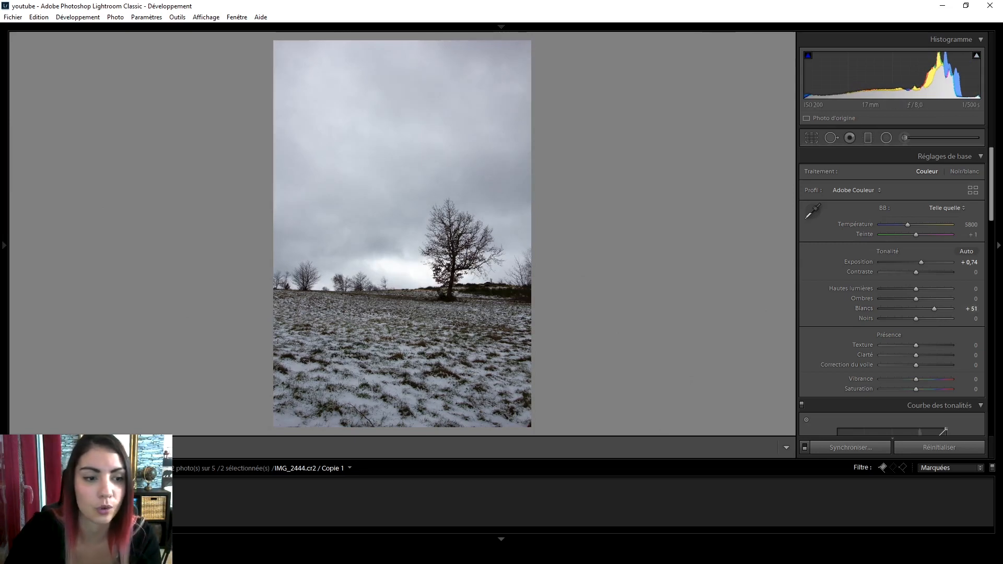
pyautogui.press('y')
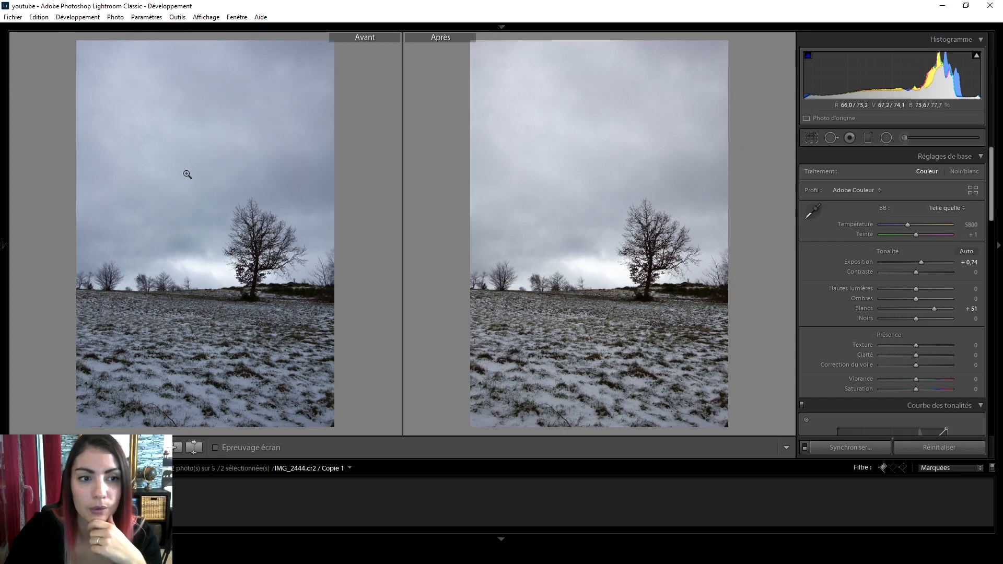
pyautogui.press('y')
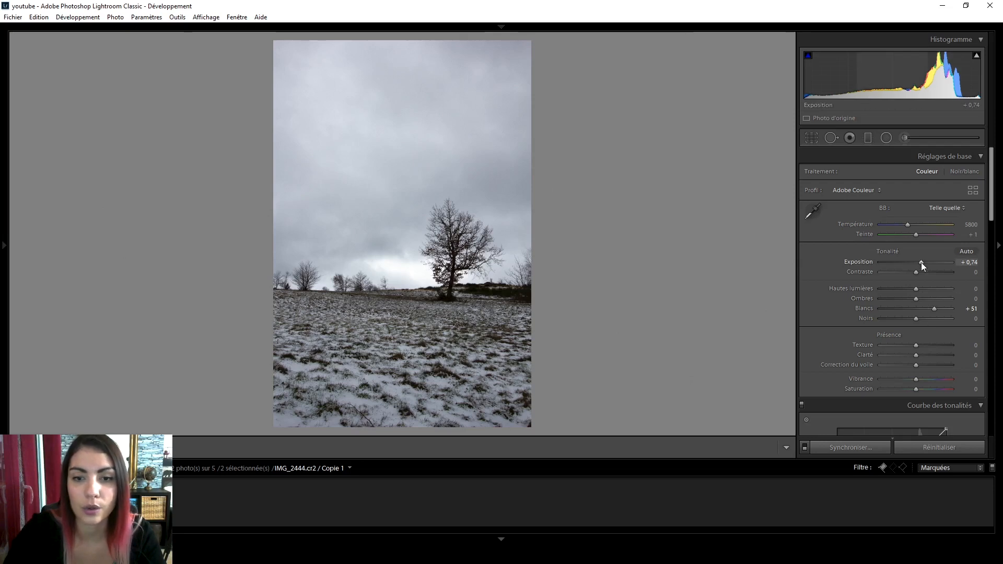
# Step: Draw a graduated filter over the snowy ground, fading out just above the horizon, with Exposition 0,34, Blancs 19 and Hautes lumières 0
pyautogui.click(868, 138)
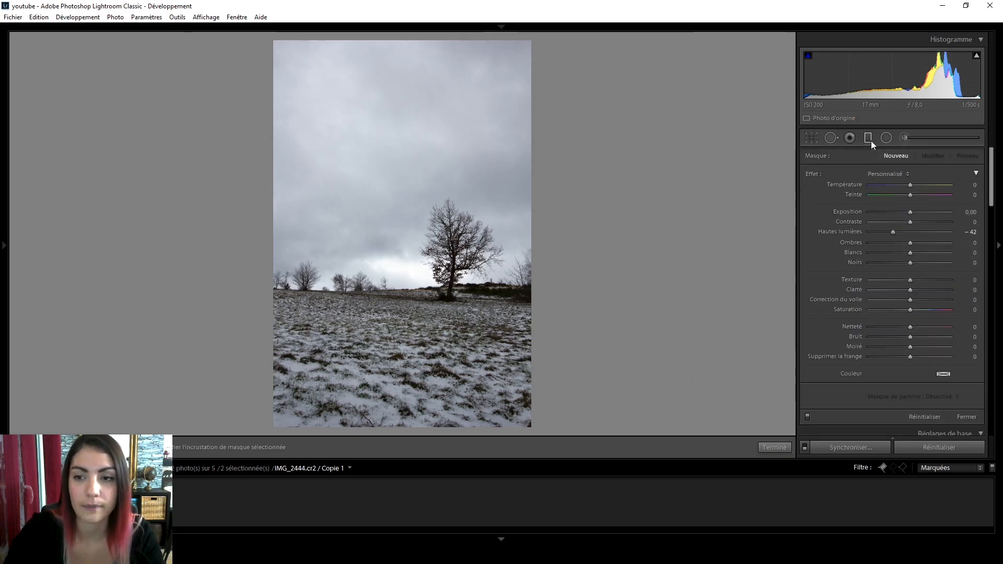
pyautogui.doubleClick(894, 230)
pyautogui.moveTo(908, 213); pyautogui.dragTo(912, 212)
pyautogui.moveTo(911, 252); pyautogui.dragTo(918, 253)
pyautogui.moveTo(434, 353); pyautogui.dragTo(438, 231)
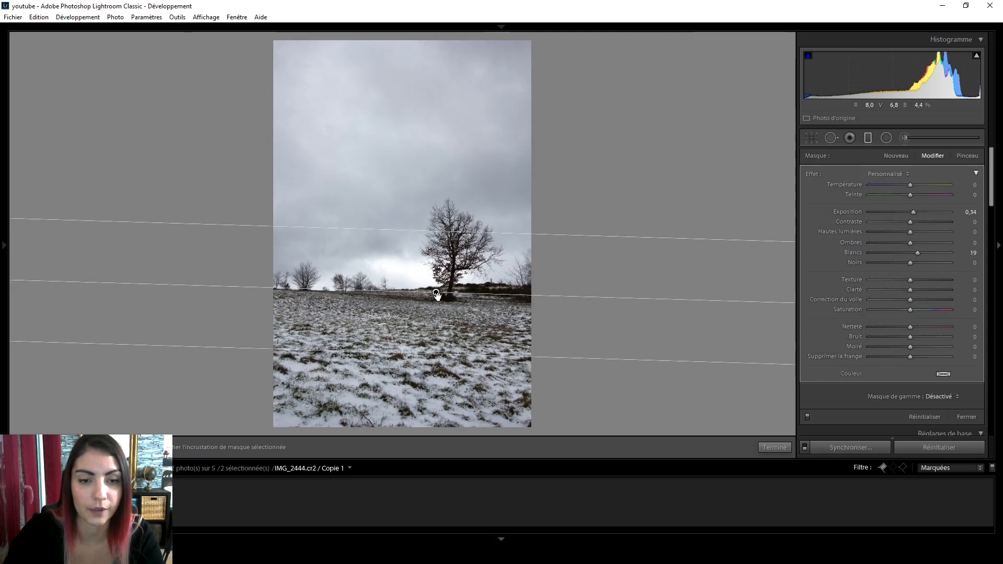
pyautogui.press('Delete')
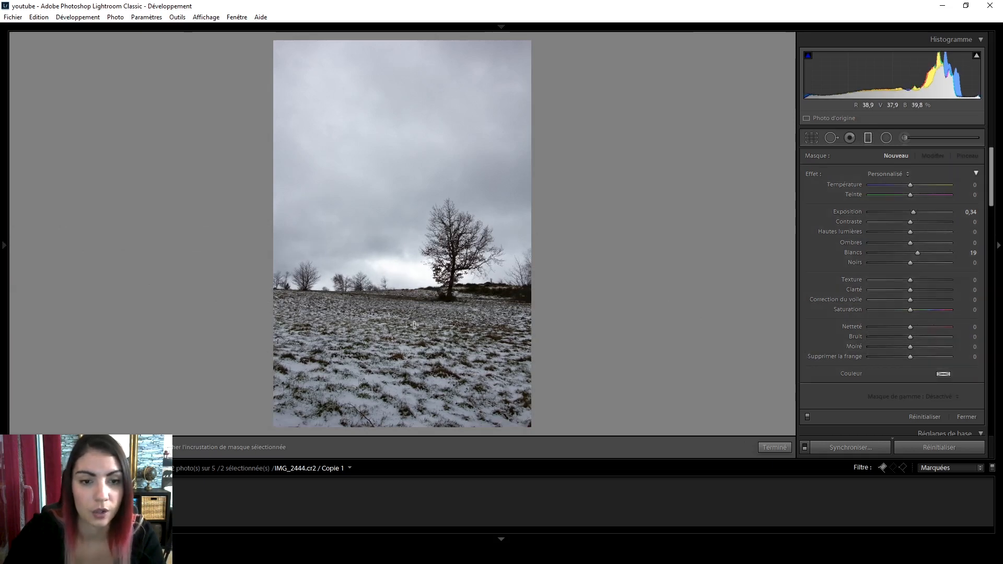
pyautogui.moveTo(414, 323); pyautogui.dragTo(416, 252)
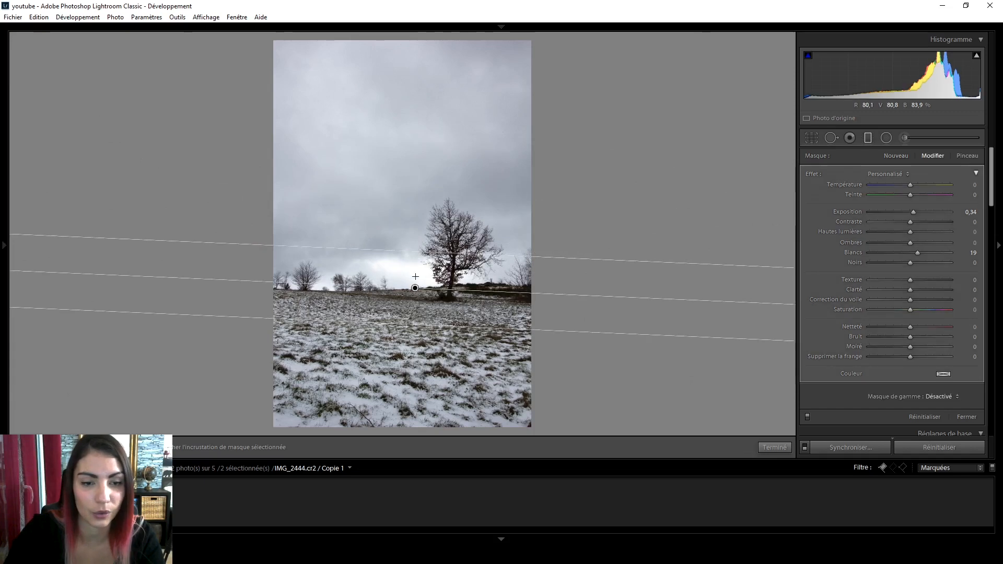
# Step: Try wider transition zones on the ground gradient while its mask overlay is displayed
pyautogui.click(243, 449)
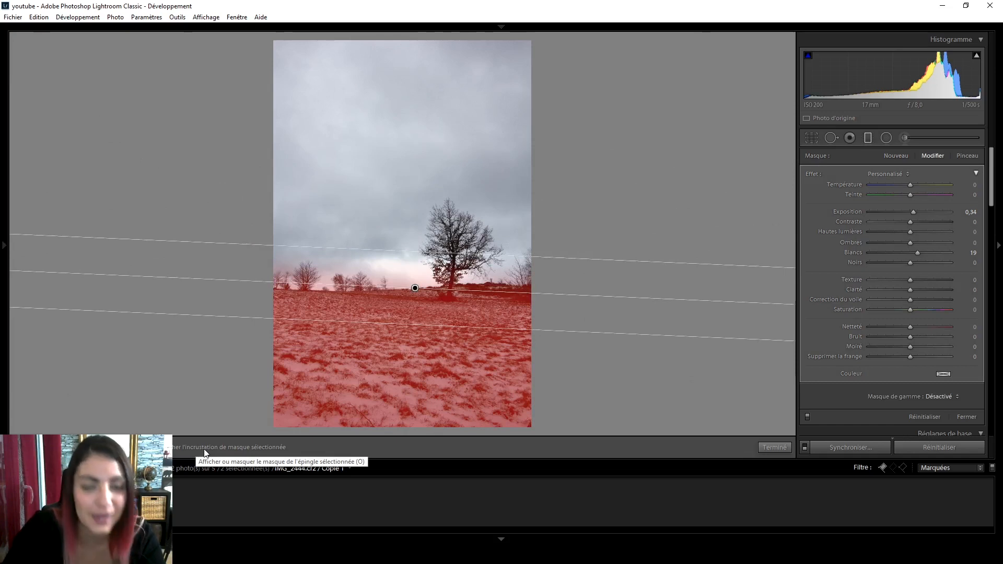
pyautogui.moveTo(421, 329); pyautogui.dragTo(416, 387)
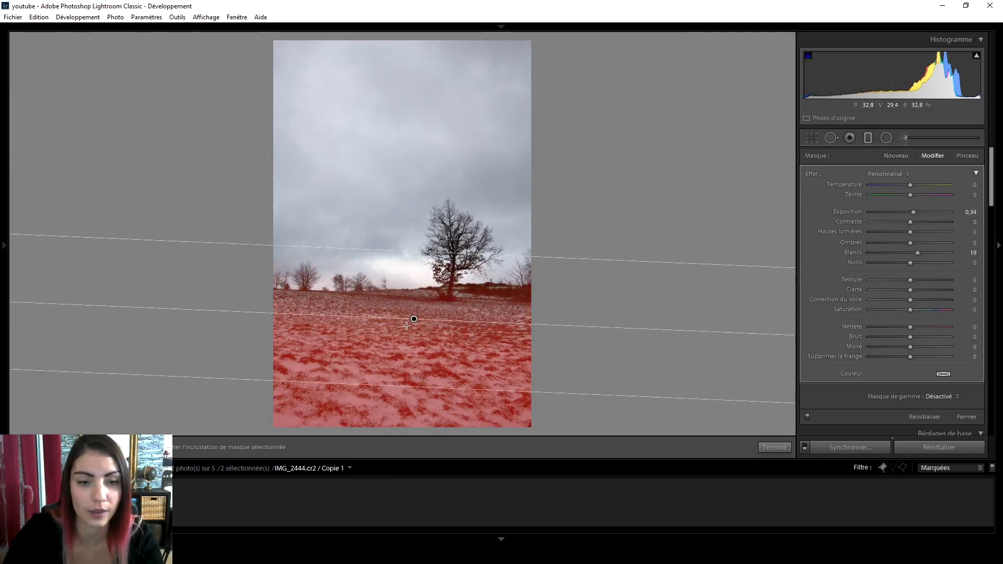
pyautogui.moveTo(432, 257); pyautogui.dragTo(454, 126)
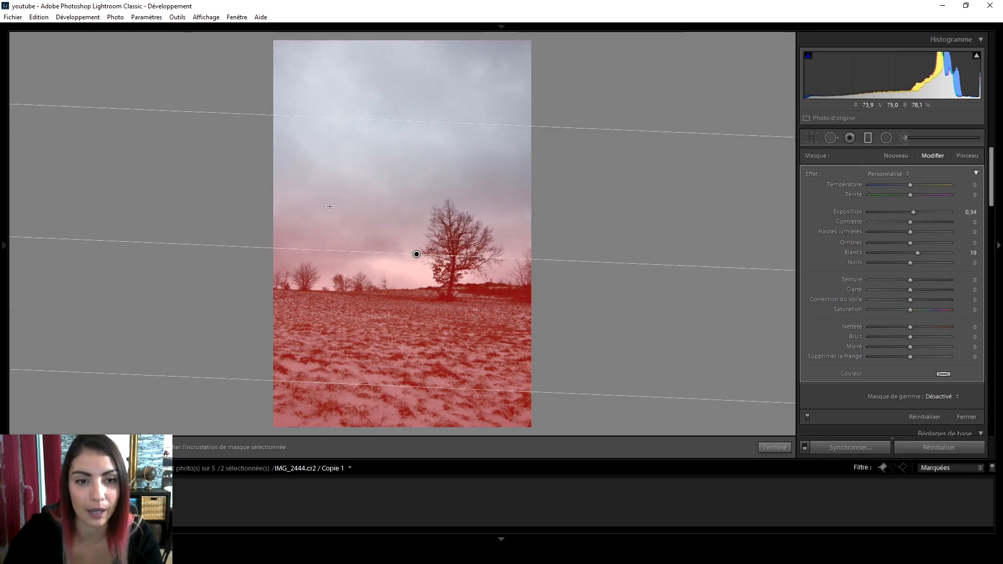
pyautogui.moveTo(458, 124); pyautogui.dragTo(455, 211)
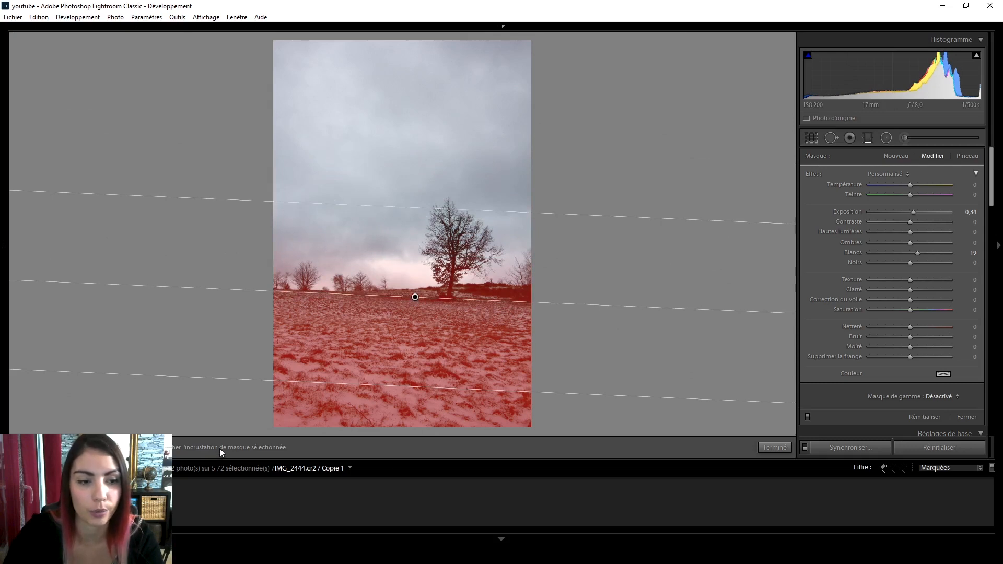
pyautogui.click(220, 448)
# Step: Narrow the ground gradient's transition zone and centre it on the horizon
pyautogui.moveTo(416, 386); pyautogui.dragTo(435, 331)
pyautogui.moveTo(482, 211); pyautogui.dragTo(481, 251)
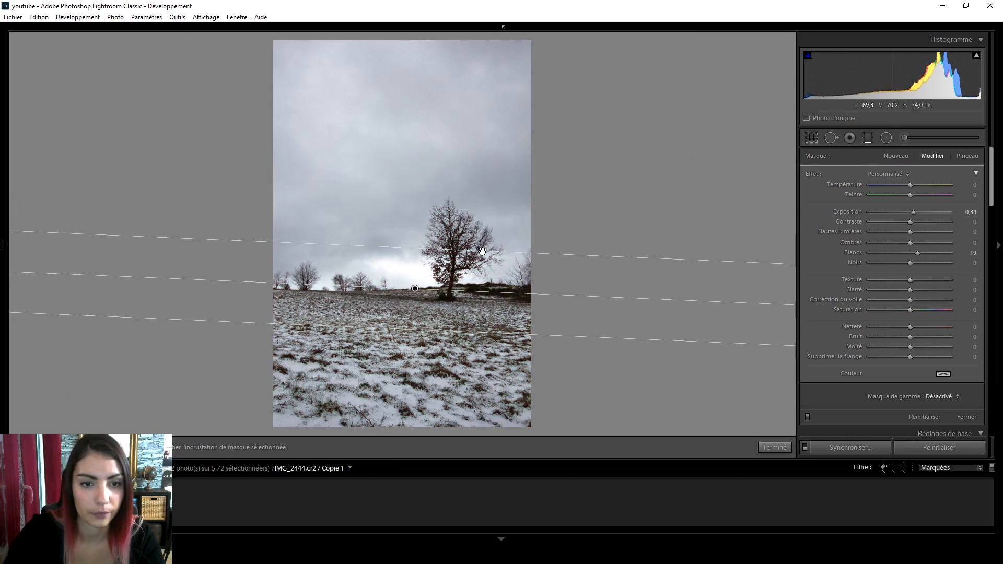
pyautogui.moveTo(415, 288)
pyautogui.mouseDown()
pyautogui.moveTo(413, 308)
pyautogui.moveTo(418, 298)
pyautogui.mouseUp()
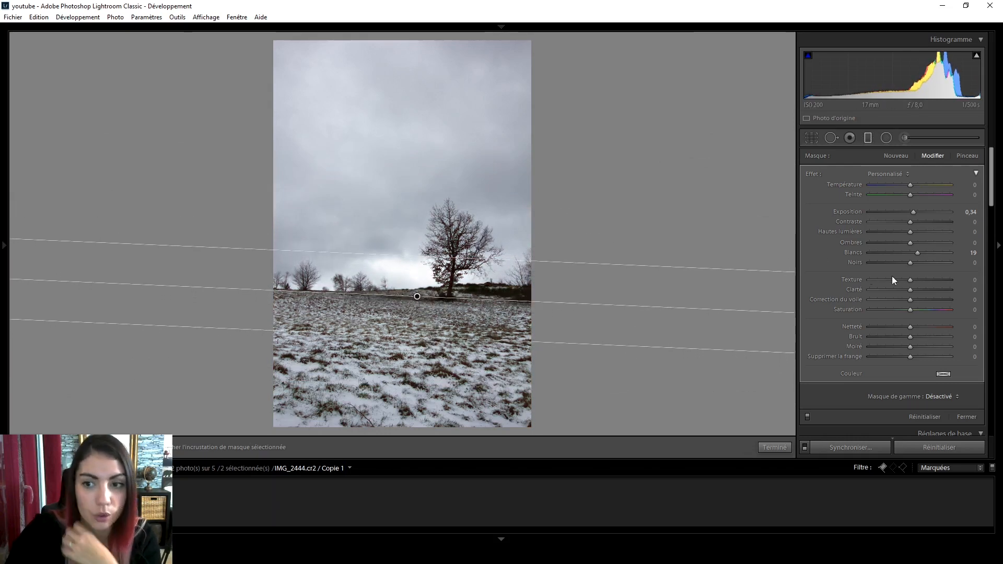
# Step: Set the ground gradient's Blancs to 41 and Exposition to 0,54, tighten its lower transition edge, and finish the filter
pyautogui.moveTo(916, 252); pyautogui.dragTo(926, 257)
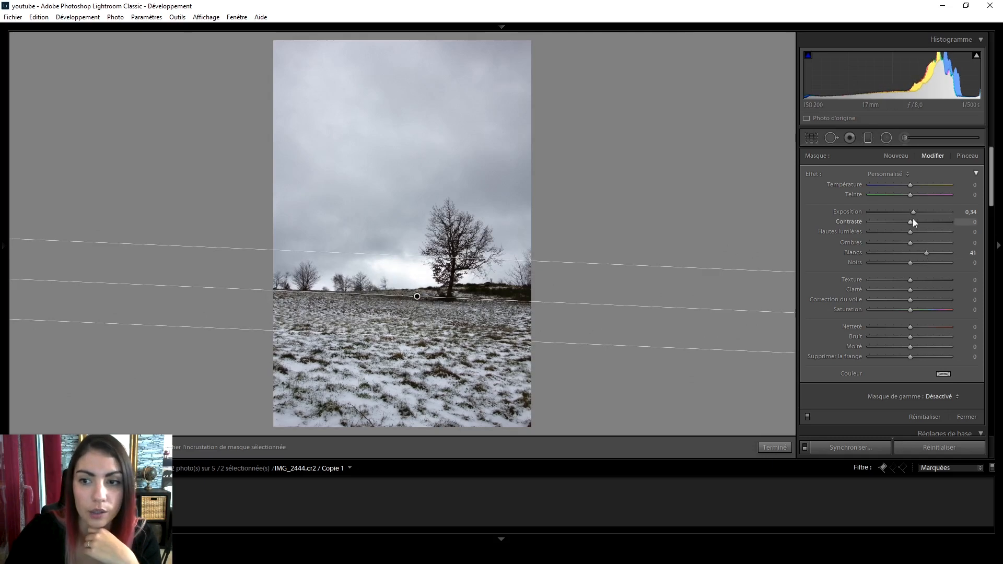
pyautogui.moveTo(914, 213); pyautogui.dragTo(915, 213)
pyautogui.moveTo(439, 340); pyautogui.dragTo(449, 324)
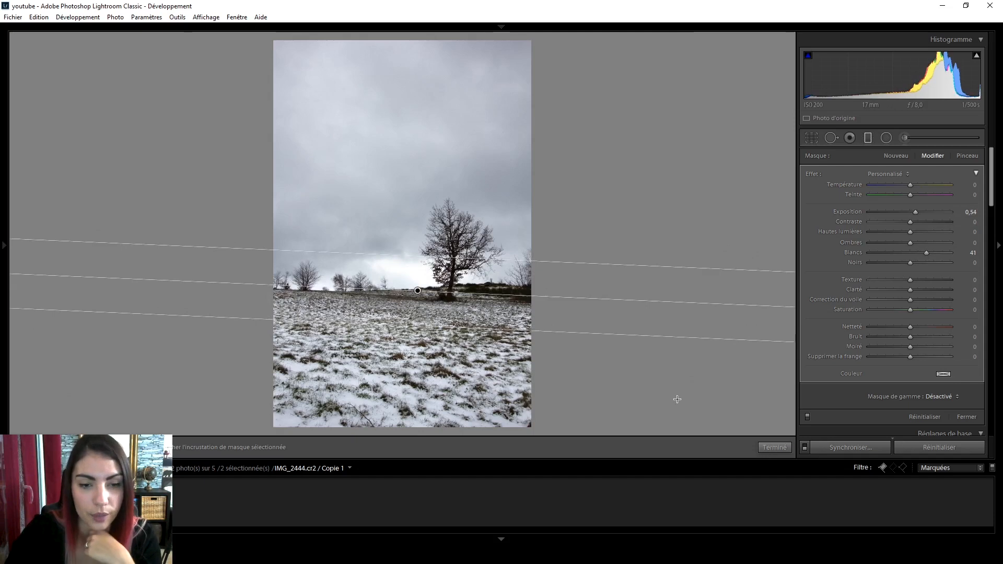
pyautogui.click(774, 448)
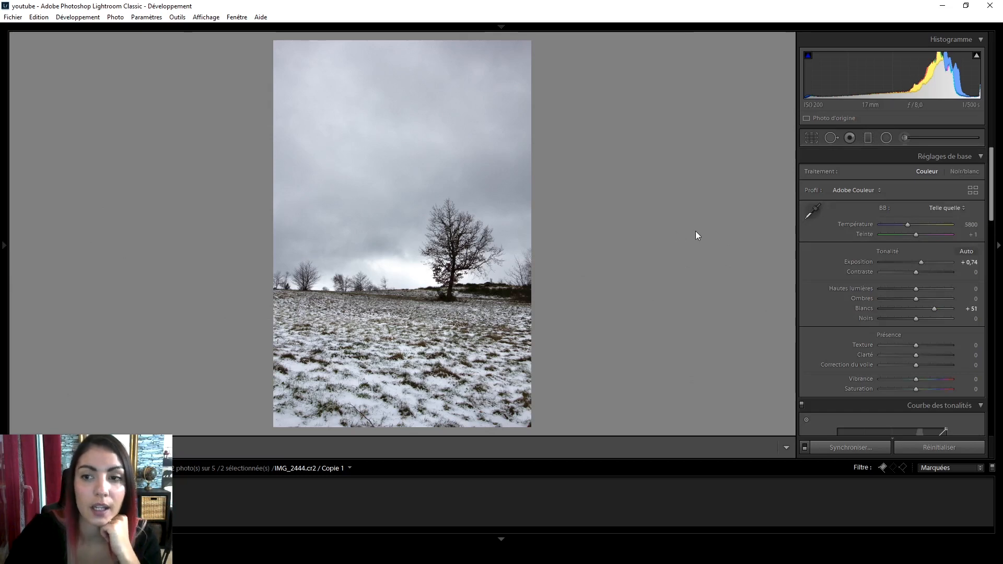
# Step: Add a graduated filter over the sky, fading out below the horizon, with Exposition 0,00, Blancs 0, Noirs −38 and Ombres −45
pyautogui.click(866, 139)
pyautogui.moveTo(384, 213); pyautogui.dragTo(378, 336)
pyautogui.doubleClick(914, 212)
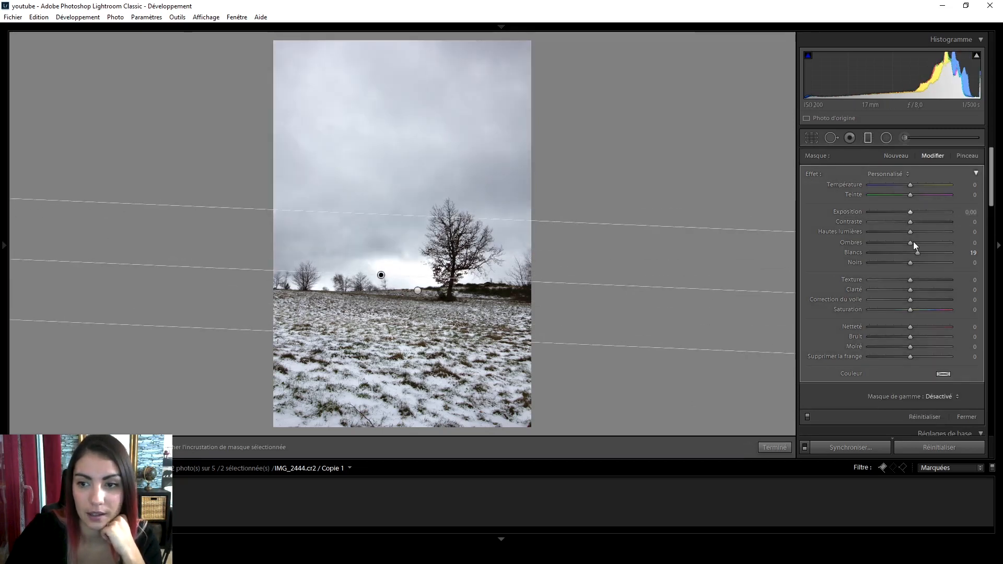
pyautogui.doubleClick(917, 253)
pyautogui.click(900, 263)
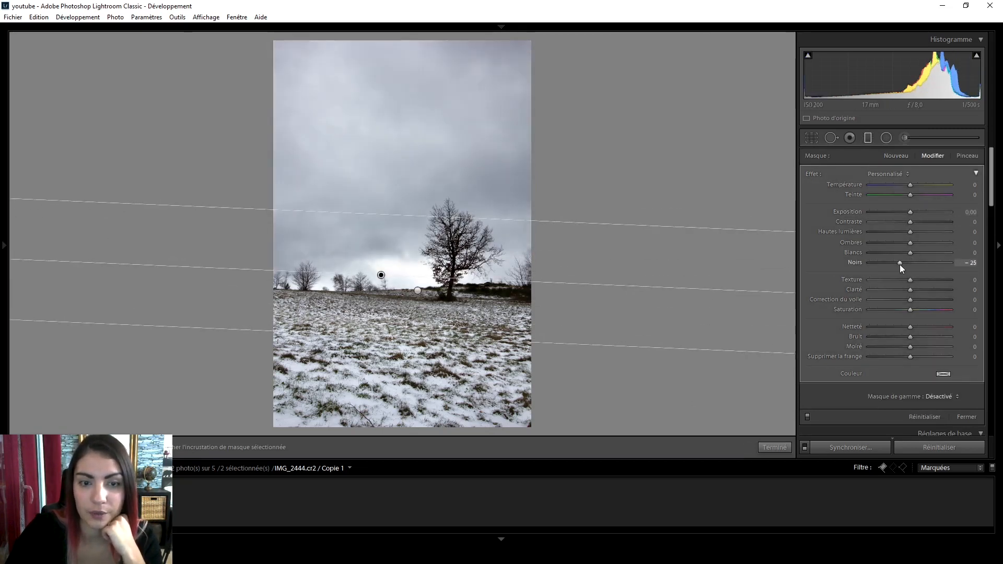
pyautogui.moveTo(900, 265); pyautogui.dragTo(895, 264)
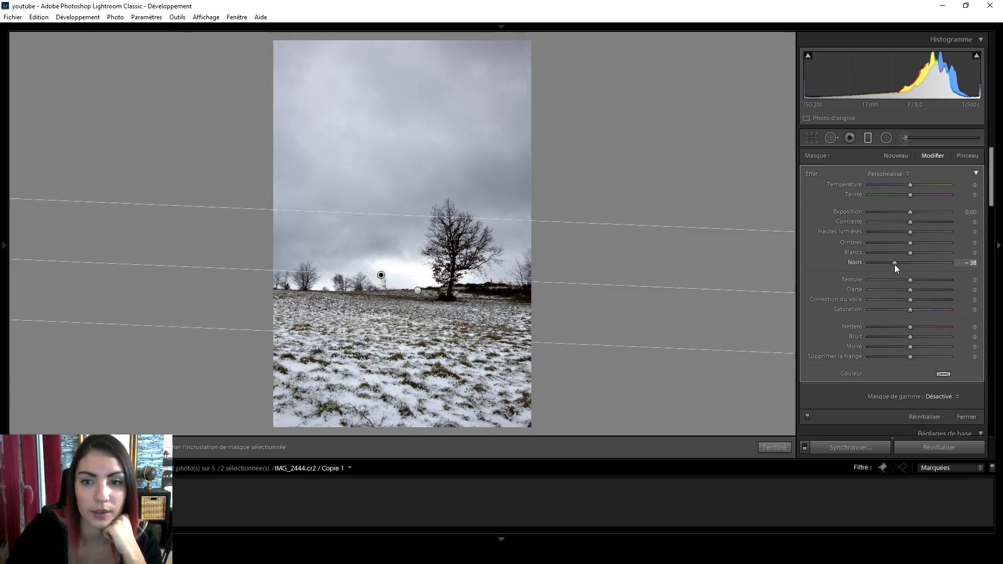
pyautogui.click(896, 243)
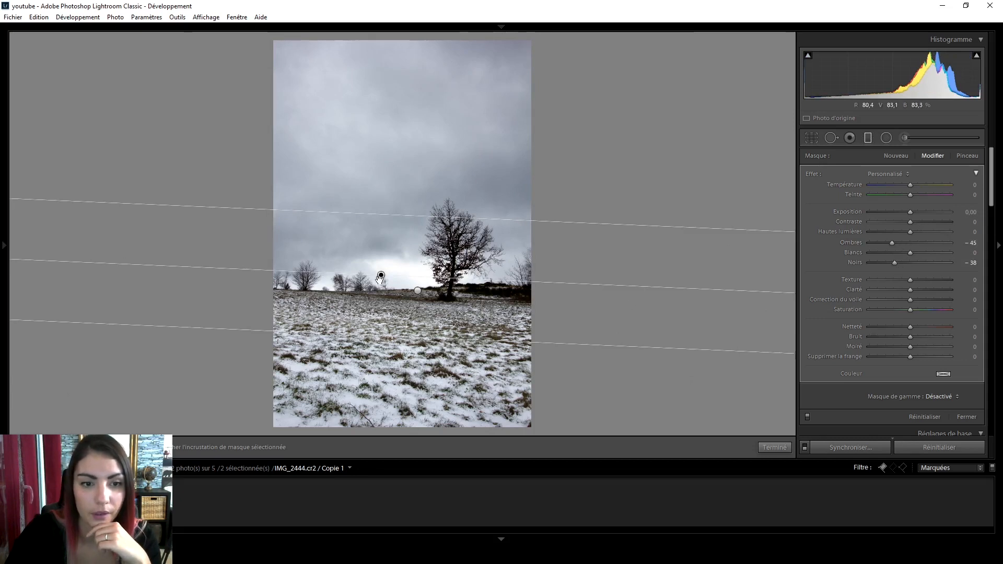
# Step: Narrow the sky gradient's transition zone around the horizon near the large tree
pyautogui.moveTo(420, 334)
pyautogui.mouseDown()
pyautogui.moveTo(448, 338)
pyautogui.moveTo(476, 251)
pyautogui.moveTo(475, 269)
pyautogui.mouseUp()
pyautogui.moveTo(441, 312); pyautogui.dragTo(452, 245)
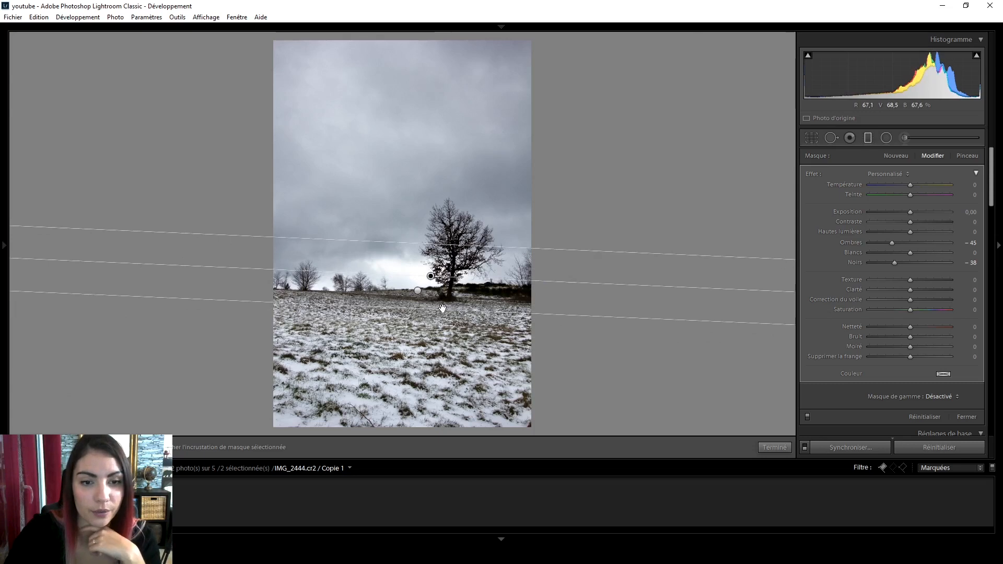
pyautogui.moveTo(443, 310); pyautogui.dragTo(443, 317)
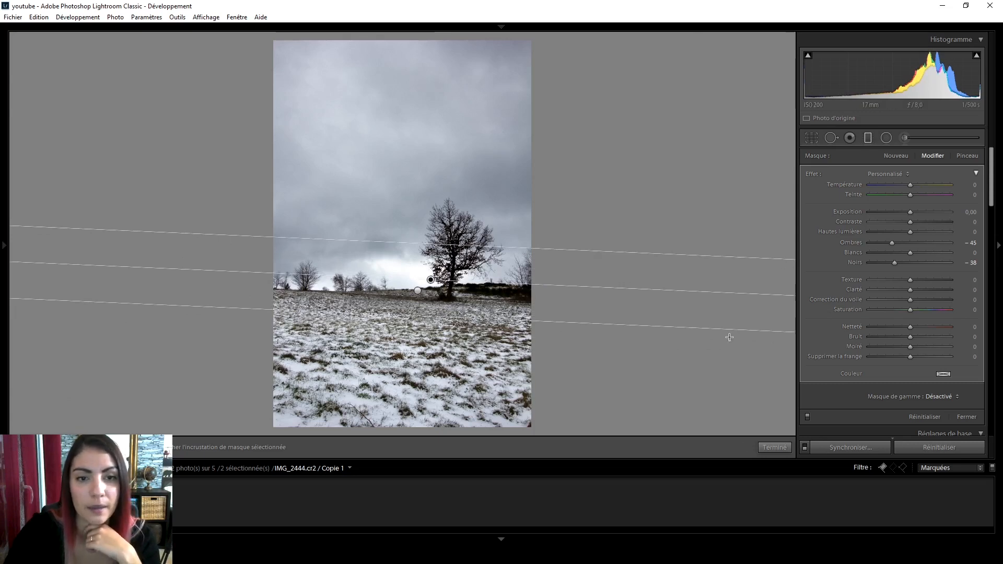
# Step: Set the sky gradient's Exposition to −0,28, Contraste to 25 and Clarté to 15
pyautogui.moveTo(912, 211); pyautogui.dragTo(911, 211)
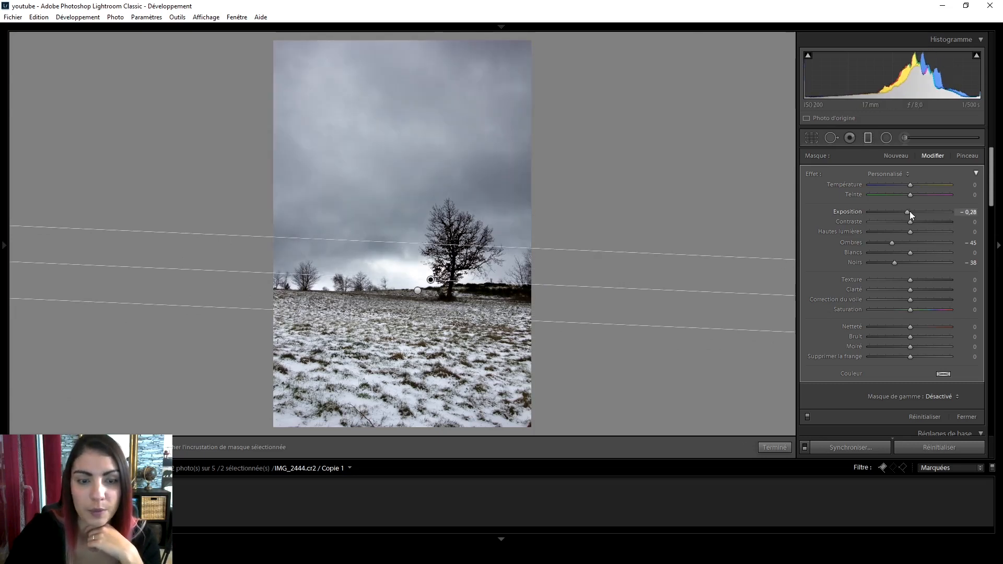
pyautogui.moveTo(910, 211); pyautogui.dragTo(919, 222)
pyautogui.moveTo(920, 291); pyautogui.dragTo(914, 290)
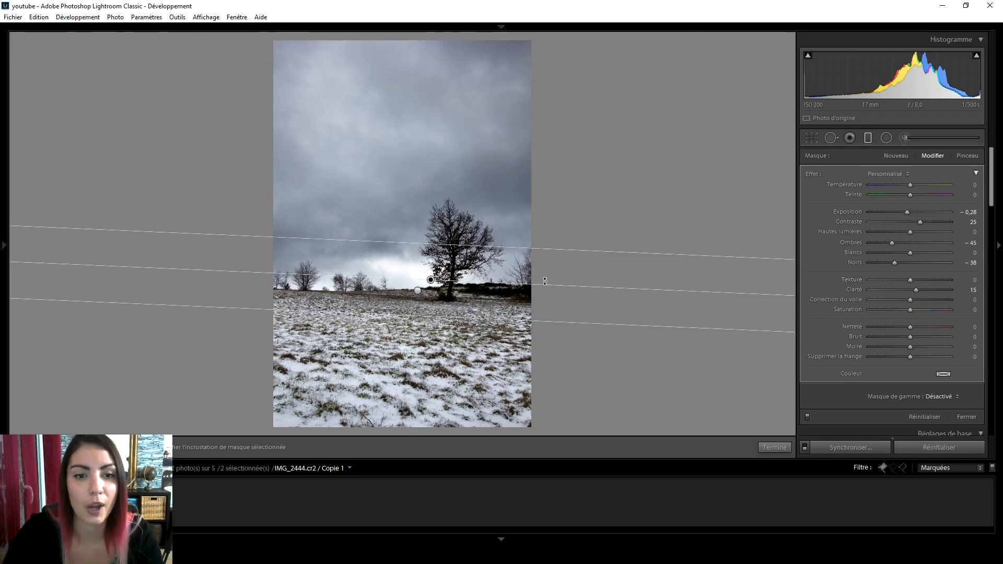
# Step: Widen the sky gradient's transition zone and shift it upward so it fades out at the horizon
pyautogui.moveTo(431, 279); pyautogui.dragTo(427, 323)
pyautogui.moveTo(421, 224); pyautogui.dragTo(470, 159)
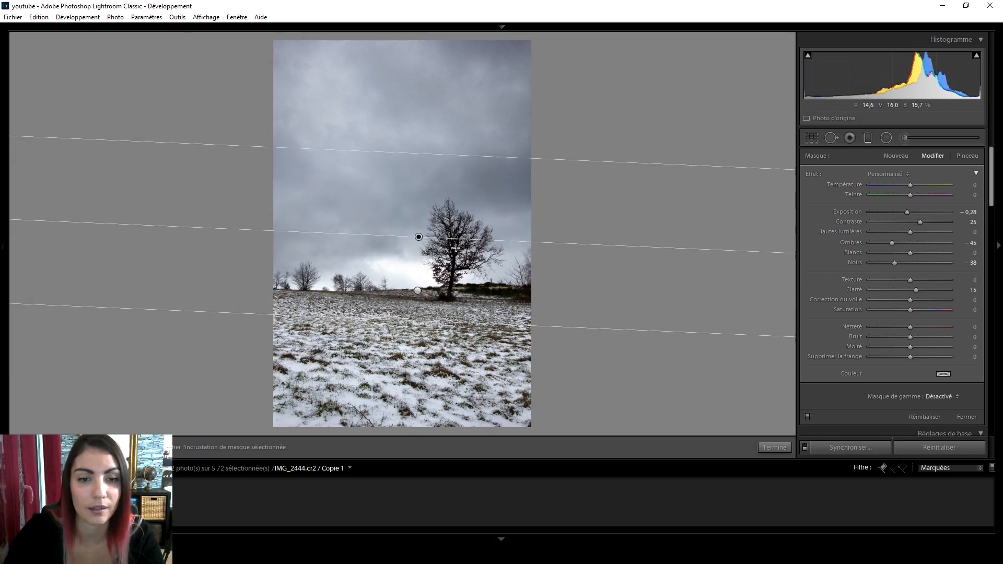
pyautogui.moveTo(419, 237); pyautogui.dragTo(427, 215)
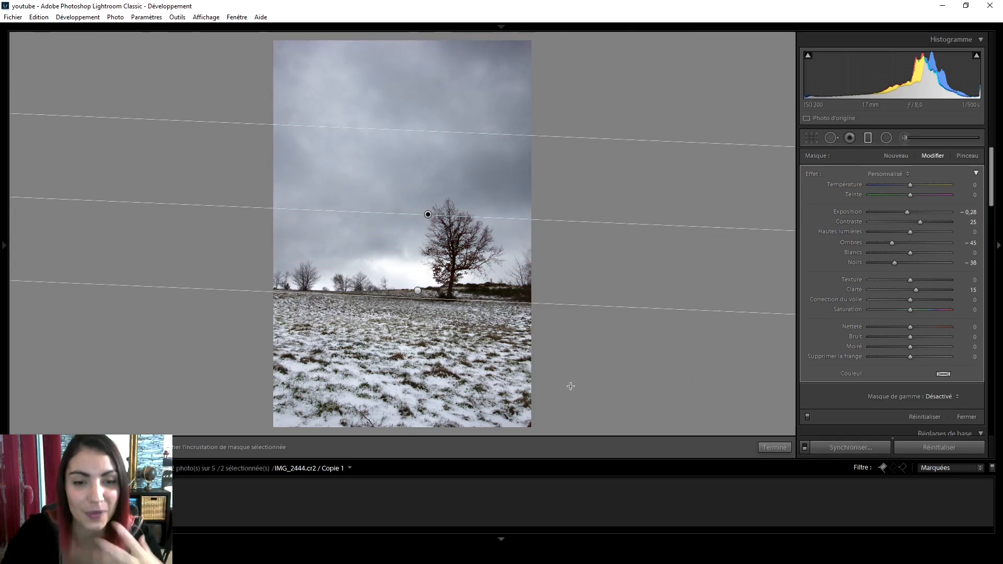
# Step: Narrow the sky gradient's transition zone slightly by lowering its upper limit, and compare the developed photo with the original side by side
pyautogui.moveTo(457, 133); pyautogui.dragTo(473, 154)
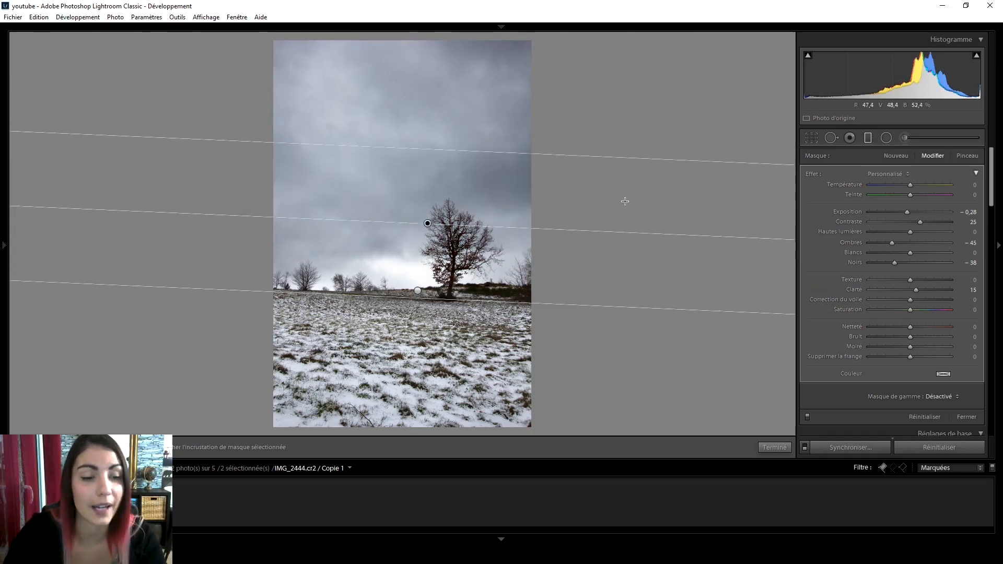
pyautogui.click(776, 449)
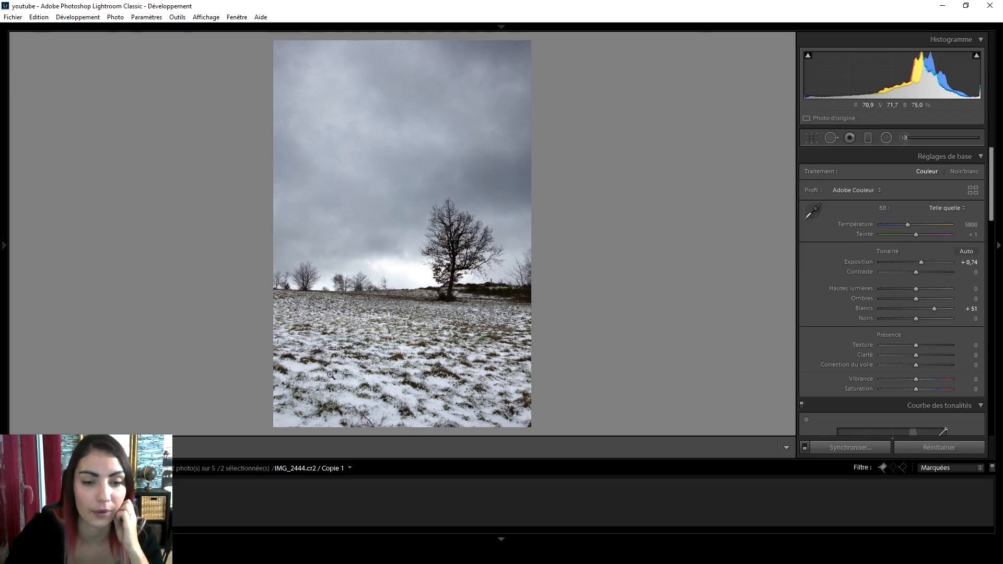
pyautogui.press('y')
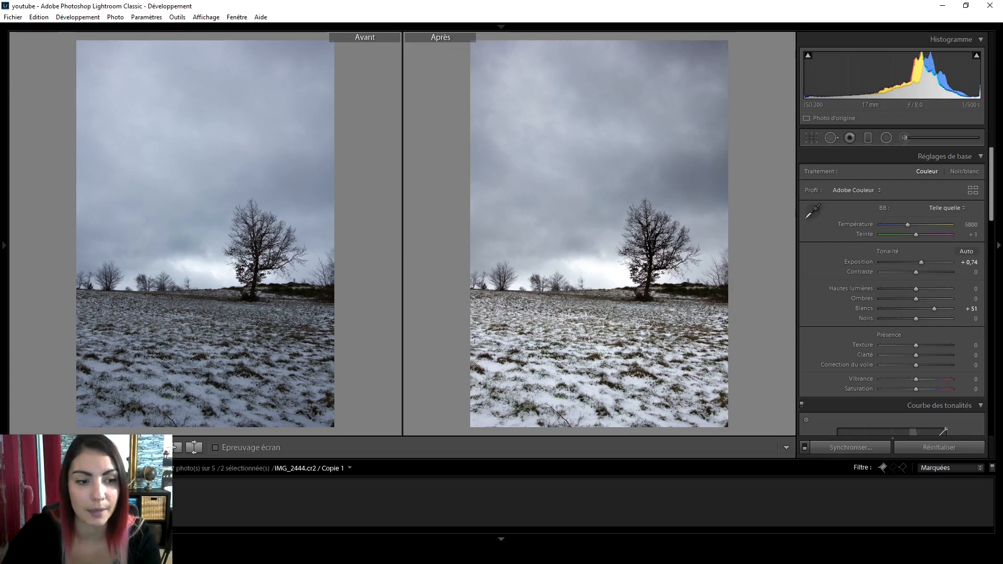
pyautogui.press('y')
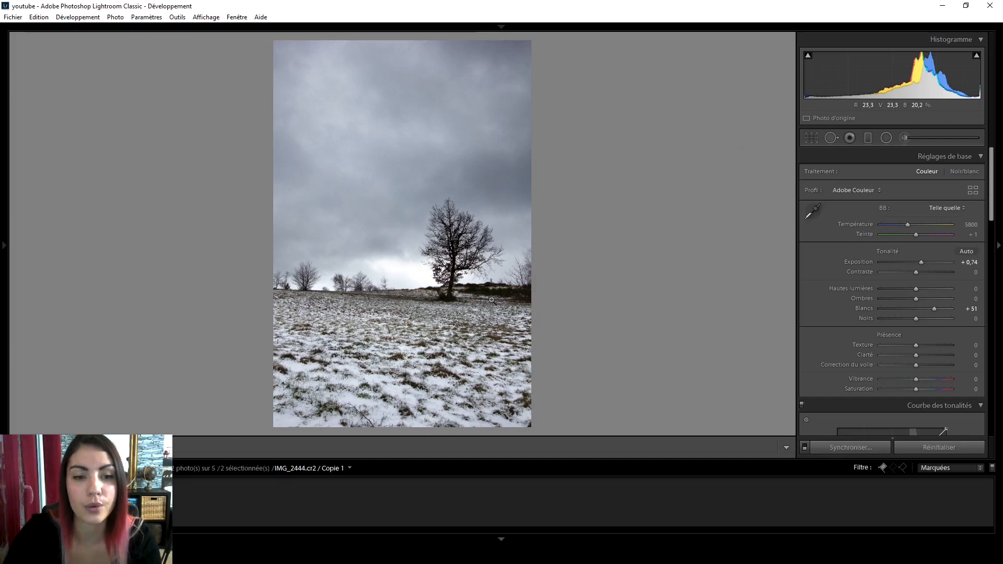
pyautogui.press('y')
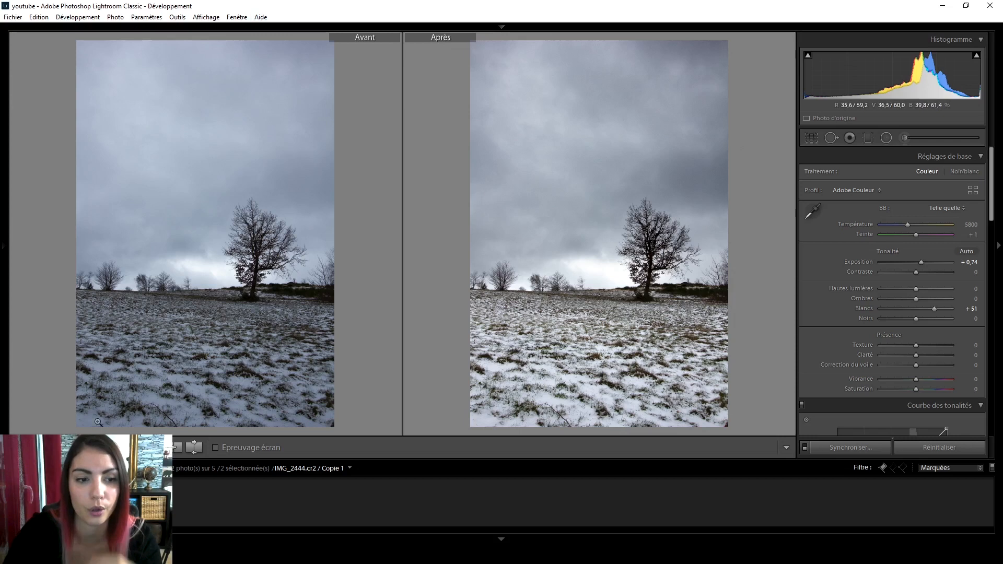
pyautogui.press('y')
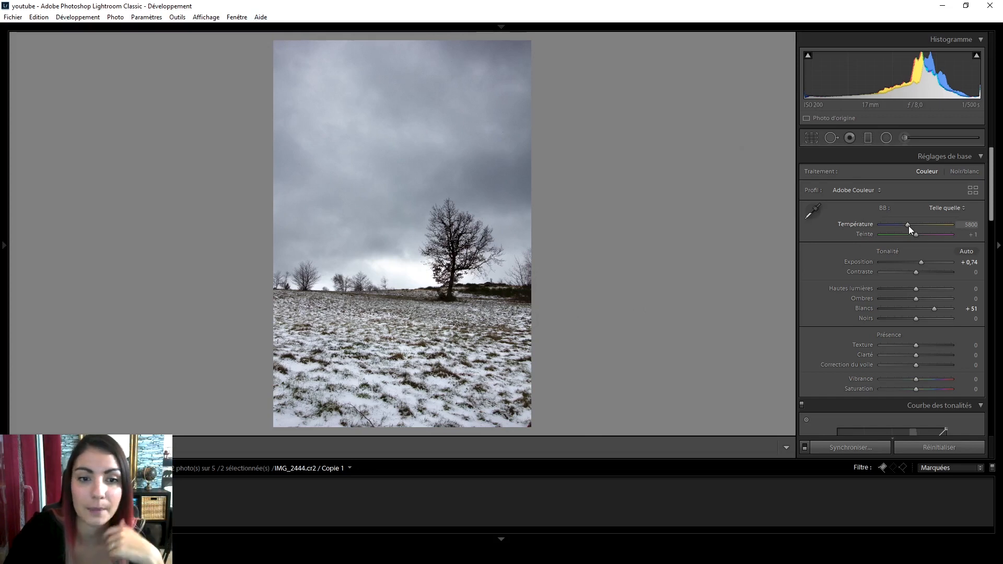
# Step: Cool the whole photo's white balance to a Température of 5382, checking it against the before view
pyautogui.moveTo(908, 226); pyautogui.dragTo(907, 226)
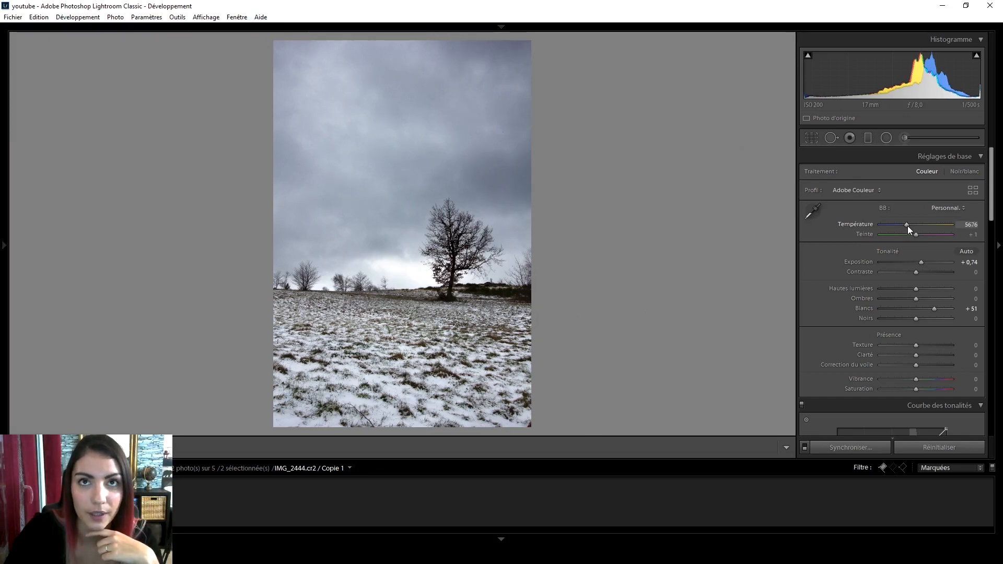
pyautogui.moveTo(908, 226); pyautogui.dragTo(907, 226)
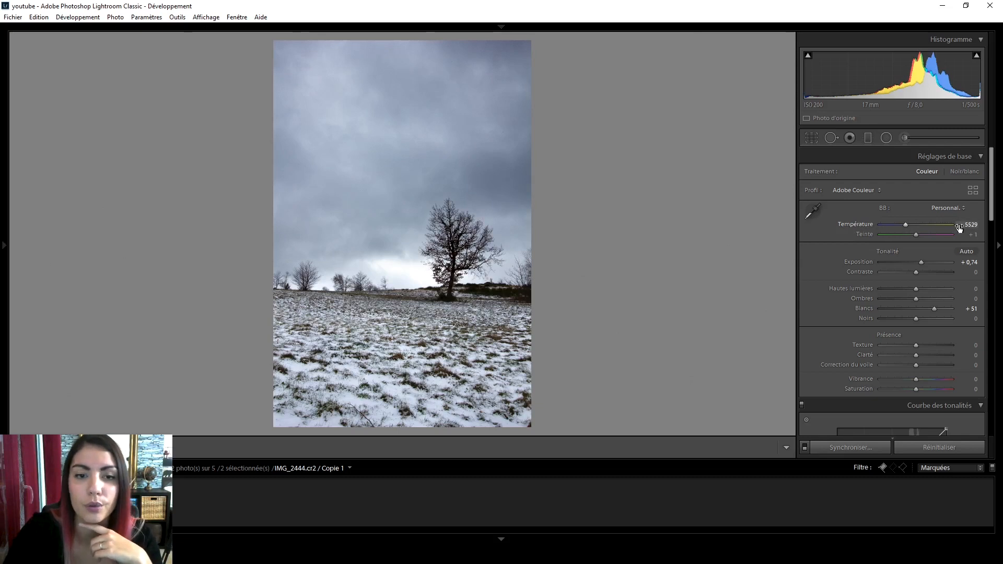
pyautogui.moveTo(906, 225); pyautogui.dragTo(907, 225)
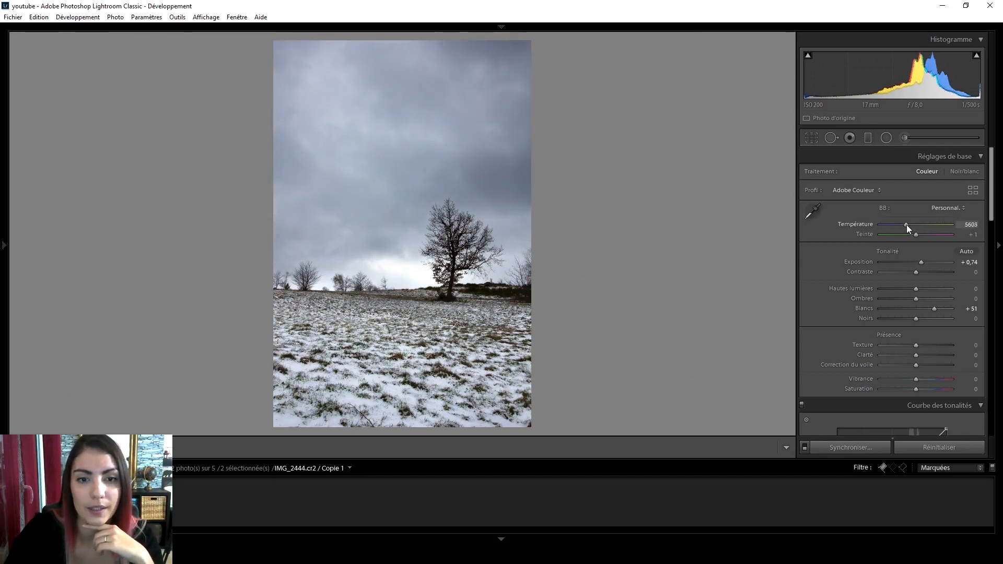
pyautogui.moveTo(907, 225)
pyautogui.mouseDown()
pyautogui.moveTo(927, 230)
pyautogui.moveTo(904, 224)
pyautogui.mouseUp()
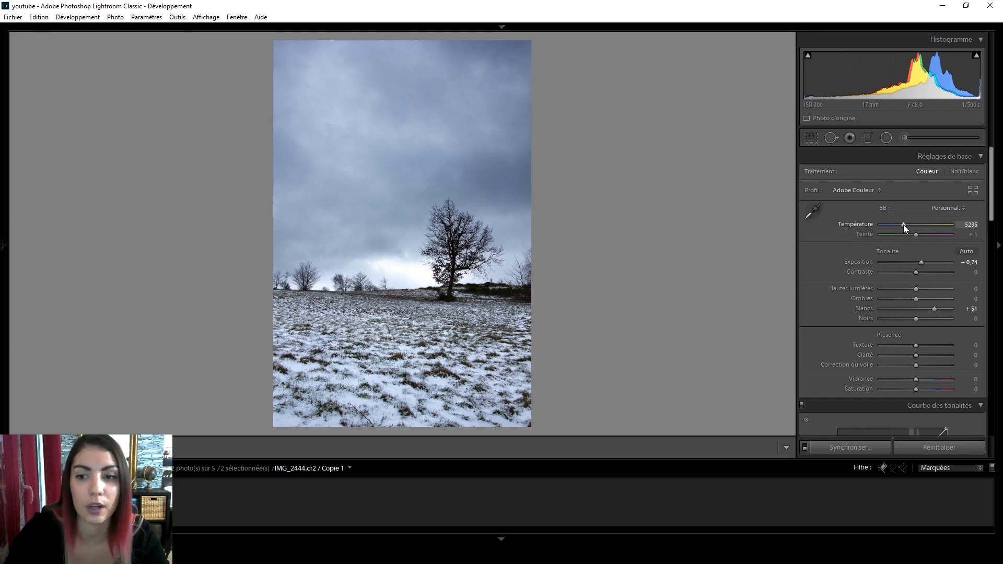
pyautogui.moveTo(902, 224); pyautogui.dragTo(904, 224)
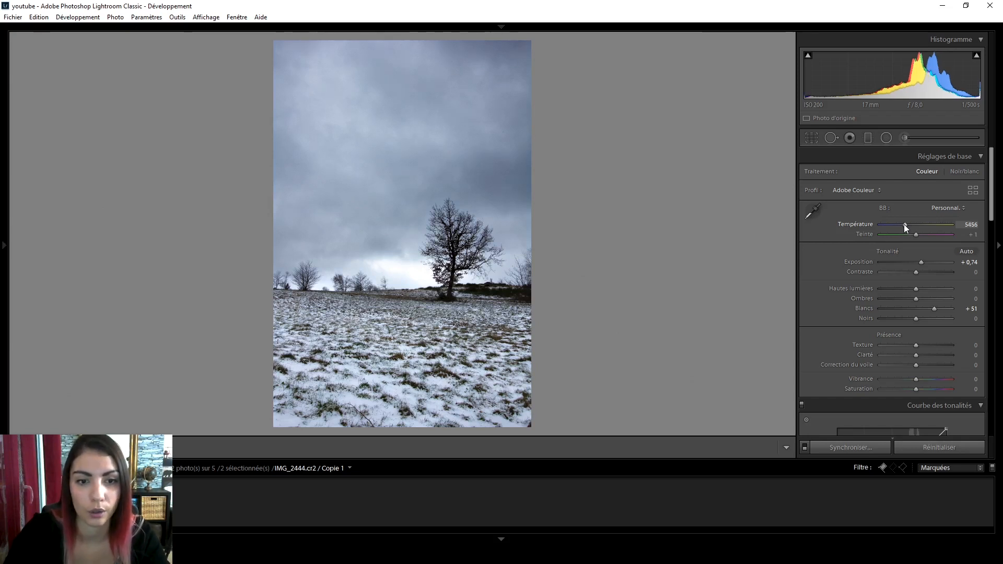
pyautogui.press('y')
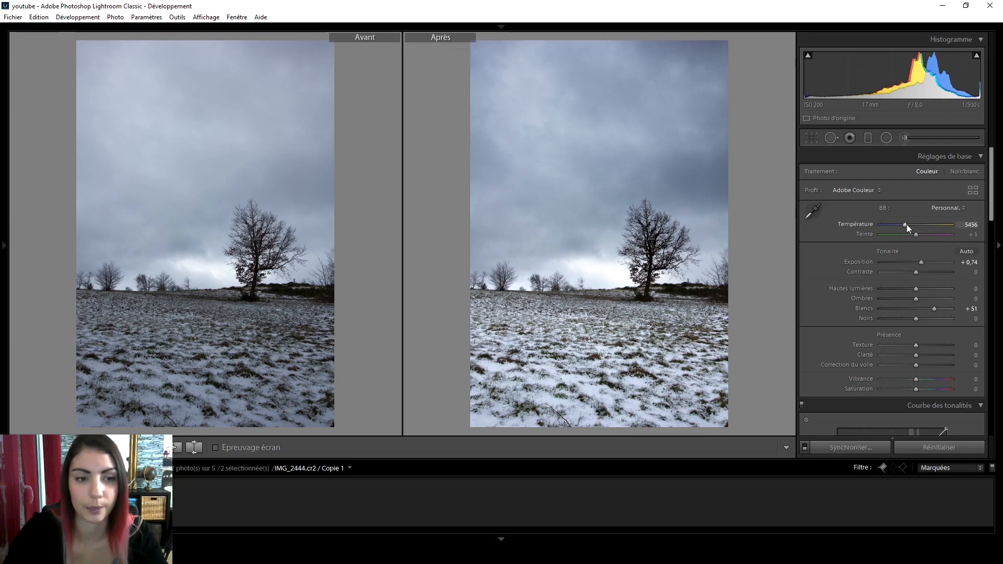
pyautogui.moveTo(908, 225); pyautogui.dragTo(906, 224)
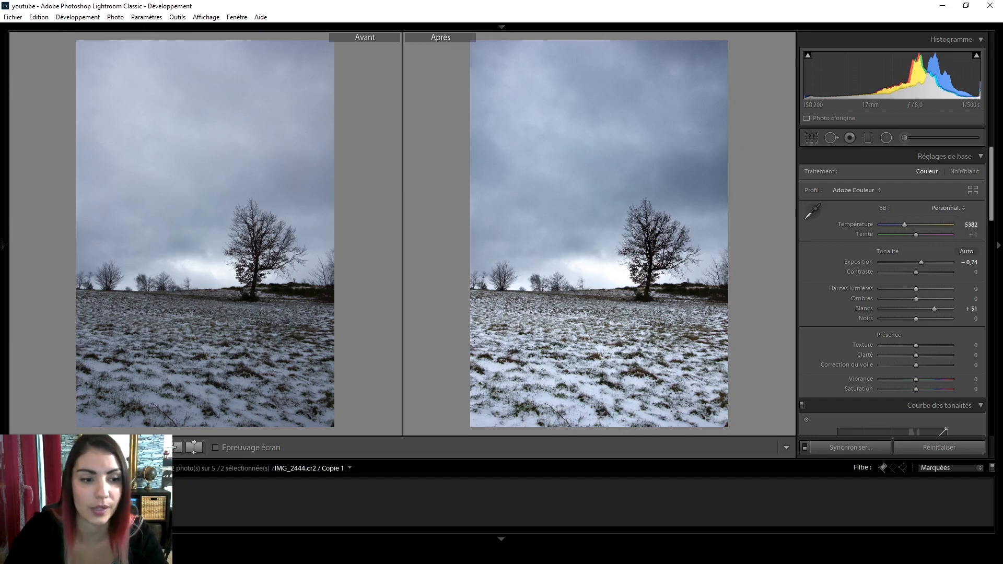
pyautogui.press('y')
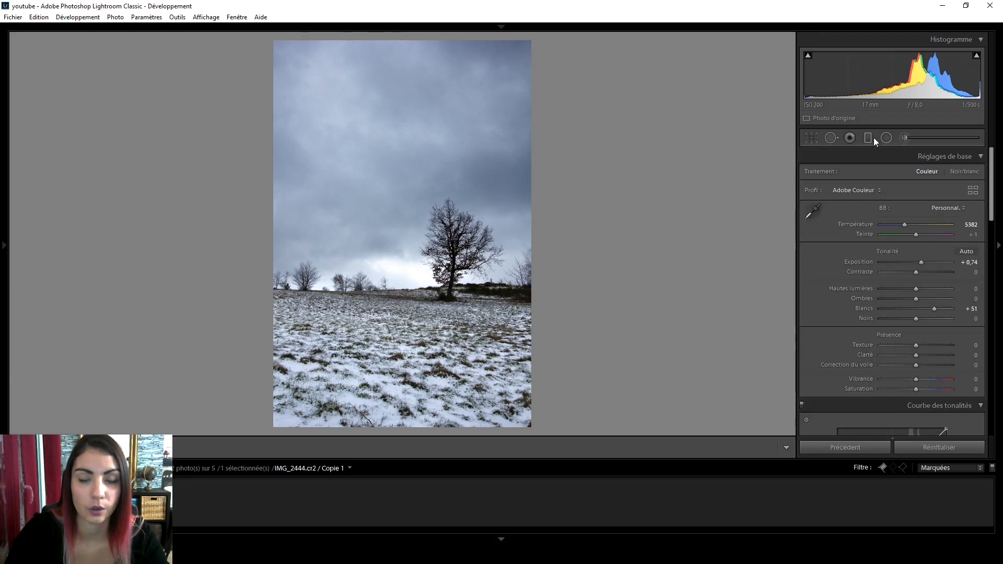
# Step: Shift the existing sky gradient slightly downward and set its Hautes lumières to −29
pyautogui.click(869, 136)
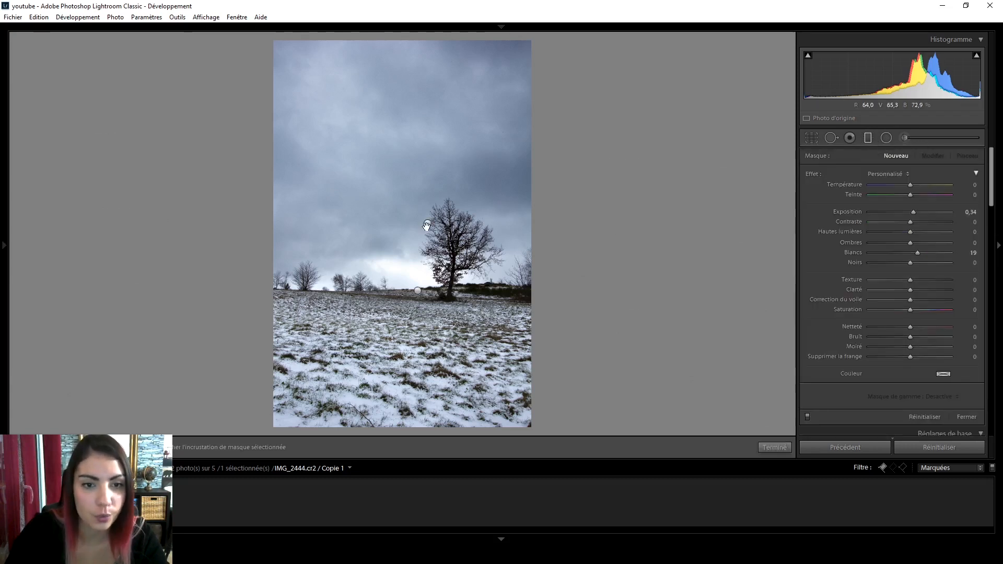
pyautogui.click(426, 226)
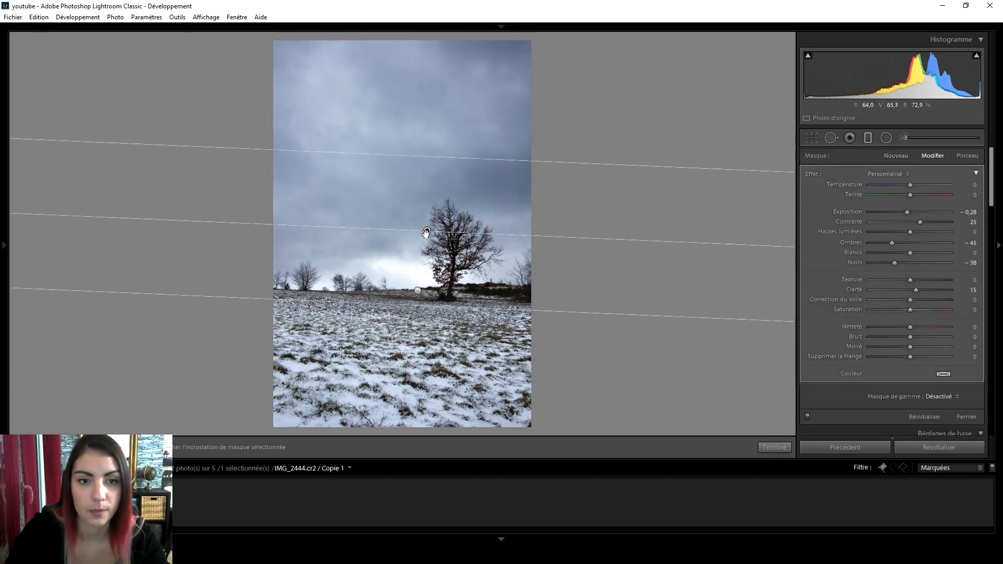
pyautogui.moveTo(880, 235); pyautogui.dragTo(898, 230)
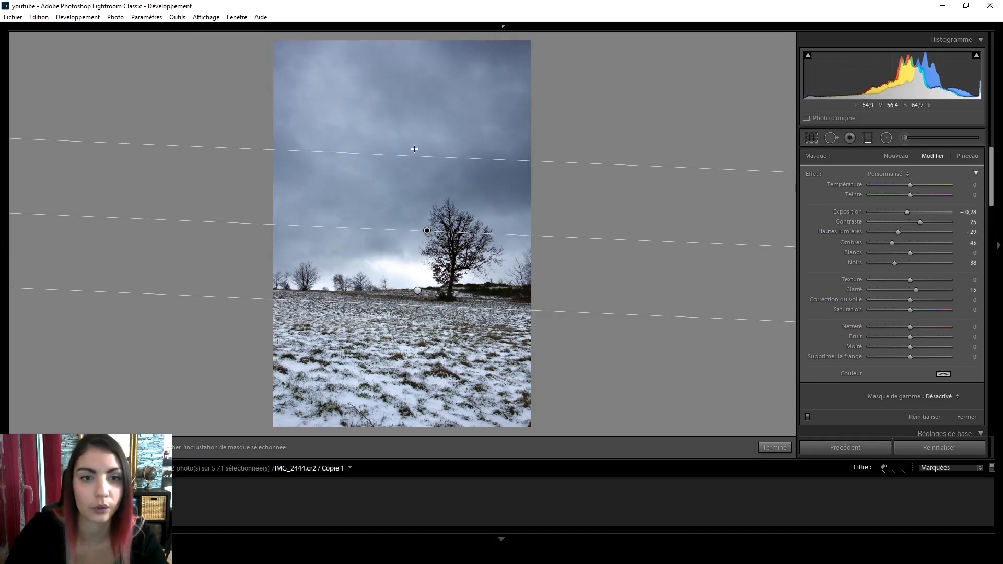
# Step: Widen the sky gradient's transition zone slightly on both sides, finish the filter and show the before and after views side by side
pyautogui.moveTo(415, 157); pyautogui.dragTo(437, 144)
pyautogui.moveTo(423, 306); pyautogui.dragTo(424, 316)
pyautogui.moveTo(463, 146); pyautogui.dragTo(463, 152)
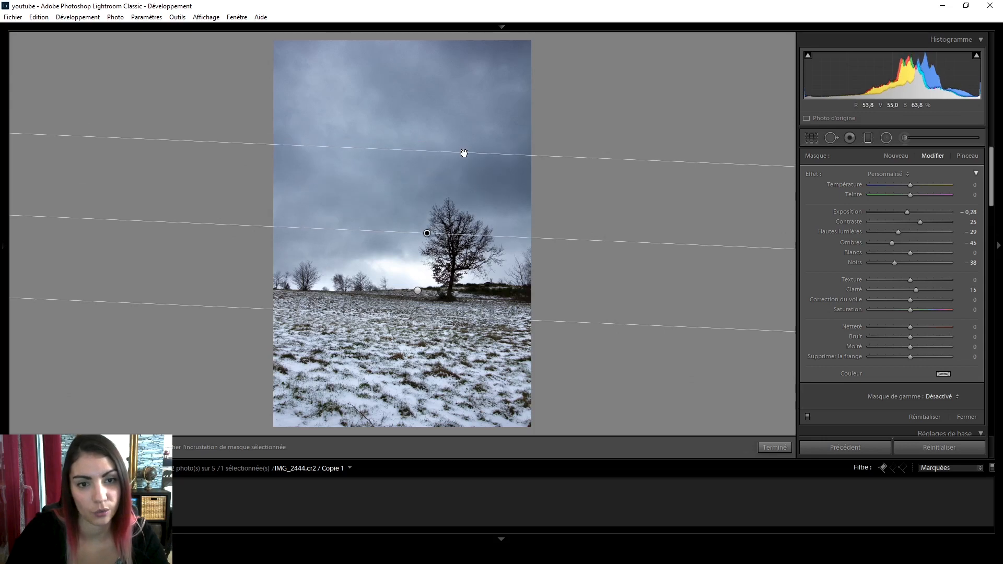
pyautogui.click(774, 447)
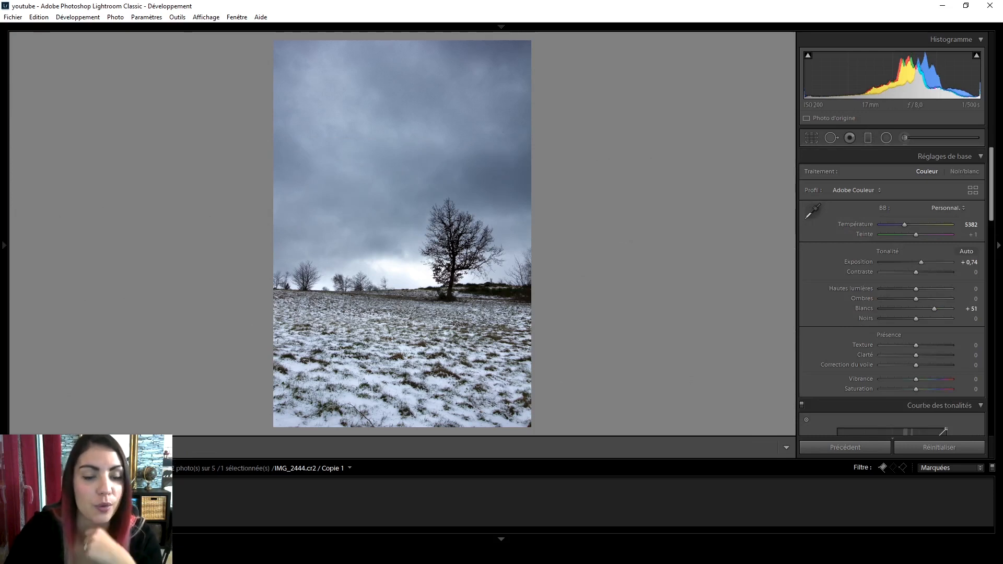
pyautogui.press('y')
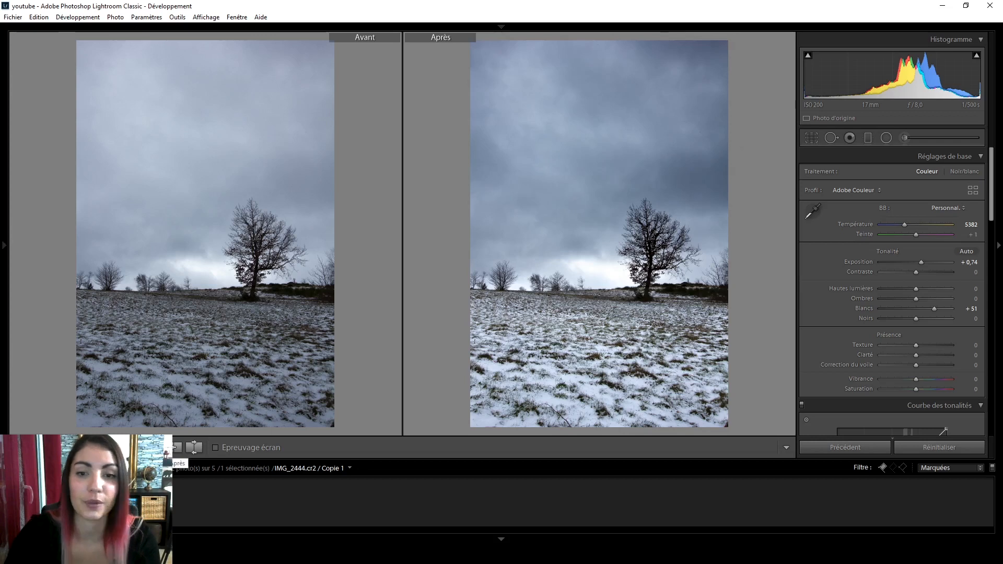